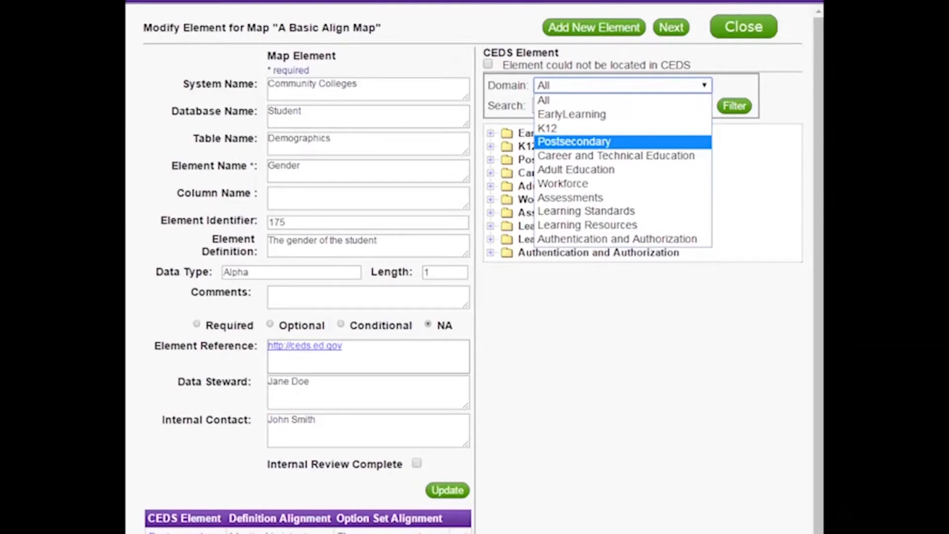
Search the CEDS elements in all domains for "male", look through the matches and reset the filter.
{"action": "left_click", "coordinate": [593, 100]}
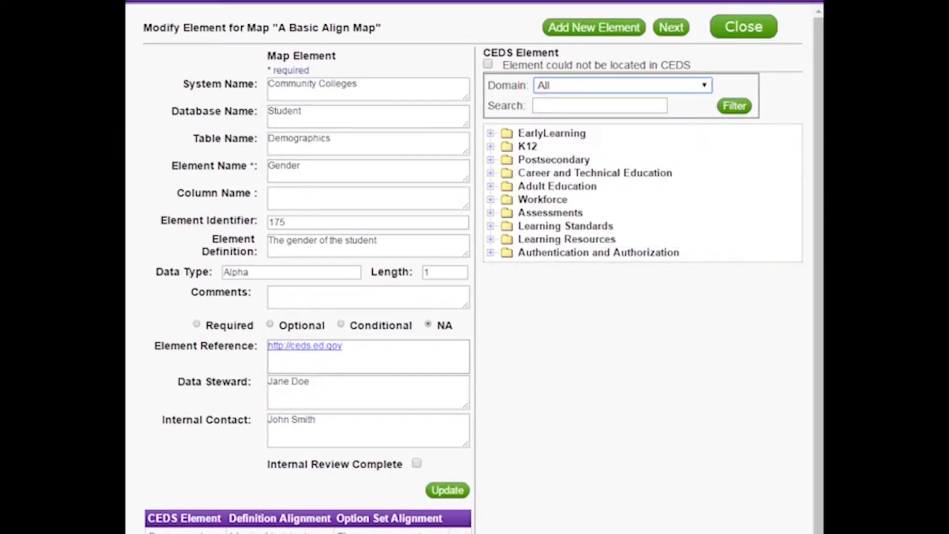
{"action": "left_click", "coordinate": [599, 106]}
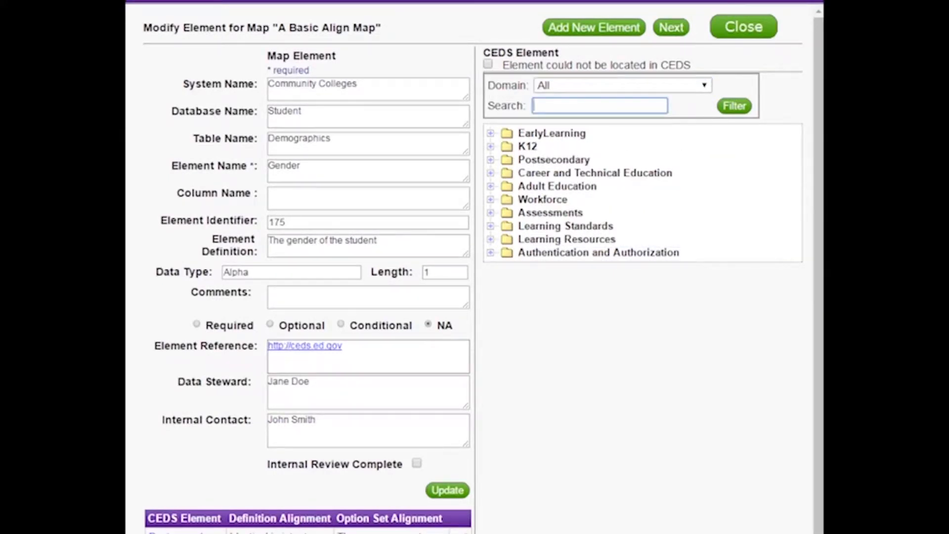
{"action": "type", "text": "male"}
{"action": "key", "text": "Tab"}
{"action": "key", "text": "Return"}
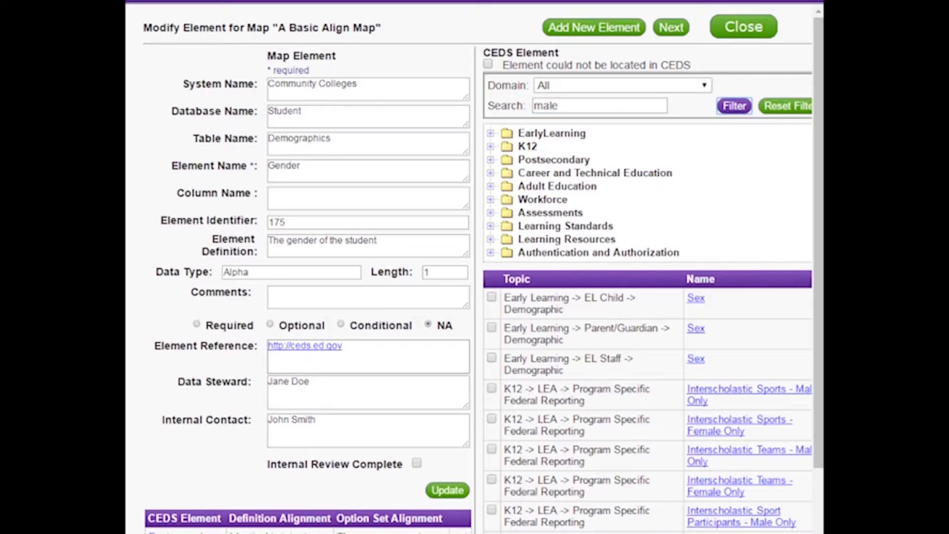
{"action": "scroll", "coordinate": [474, 266], "scroll_direction": "down", "scroll_amount": 4}
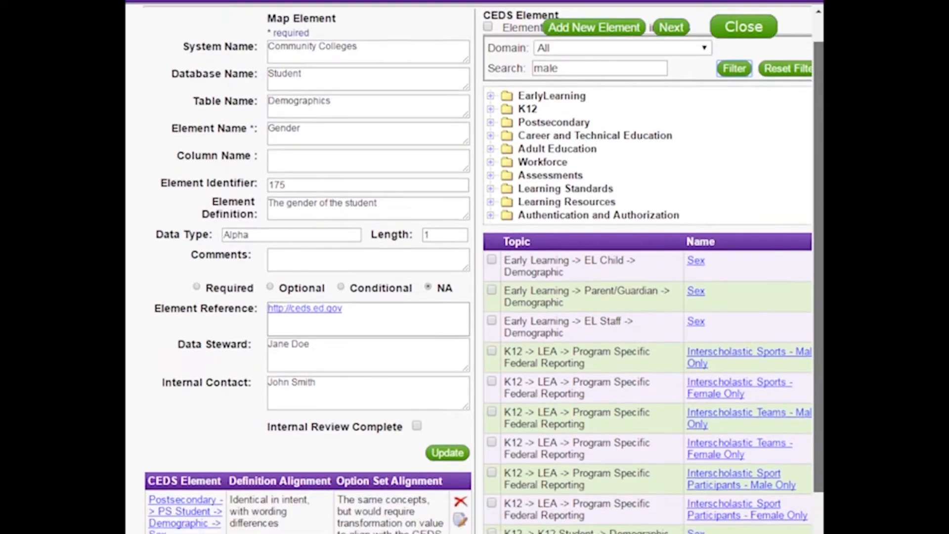
{"action": "scroll", "coordinate": [475, 267], "scroll_direction": "up", "scroll_amount": 4}
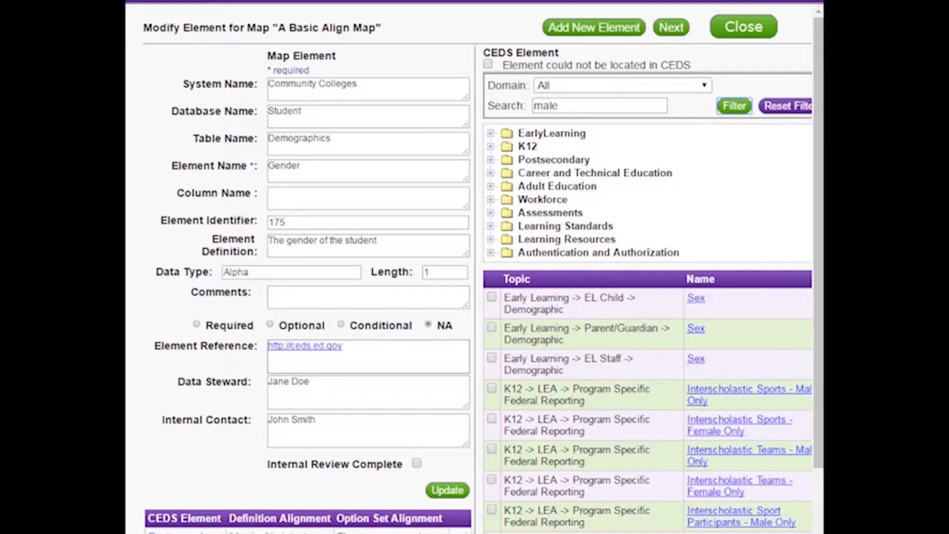
{"action": "left_click", "coordinate": [786, 106]}
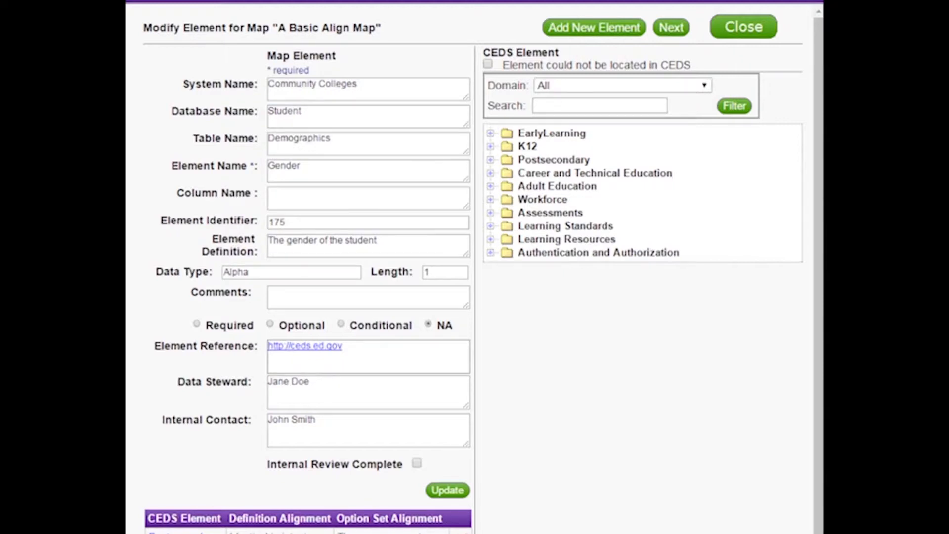
Filter the CEDS elements to the Postsecondary domain with the search term "male".
{"action": "left_click", "coordinate": [623, 85]}
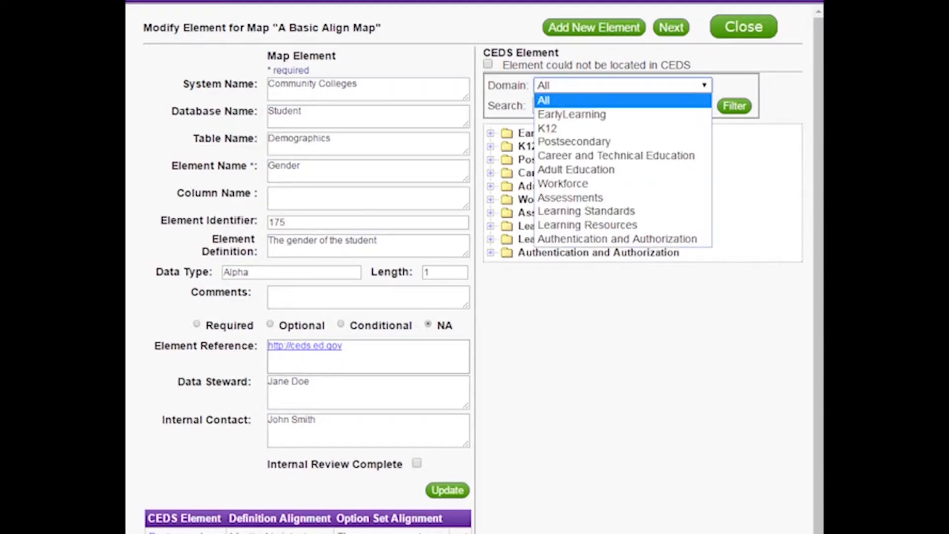
{"action": "key", "text": "Down"}
{"action": "key", "text": "Down"}
{"action": "key", "text": "Down"}
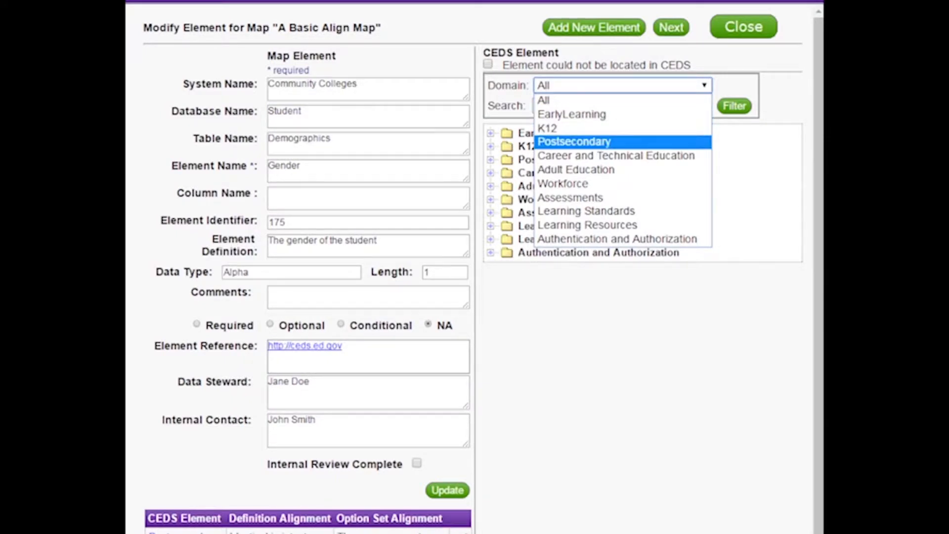
{"action": "key", "text": "Return"}
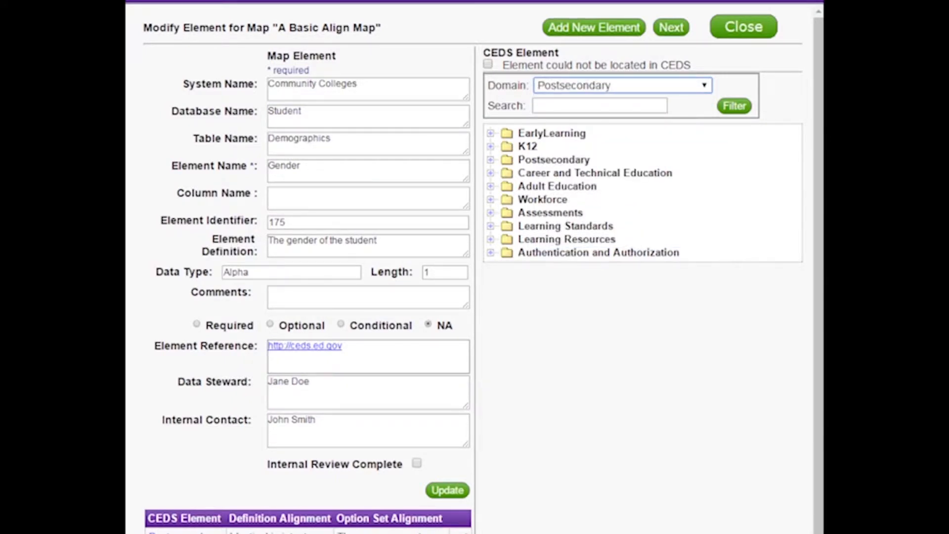
{"action": "left_click", "coordinate": [599, 105]}
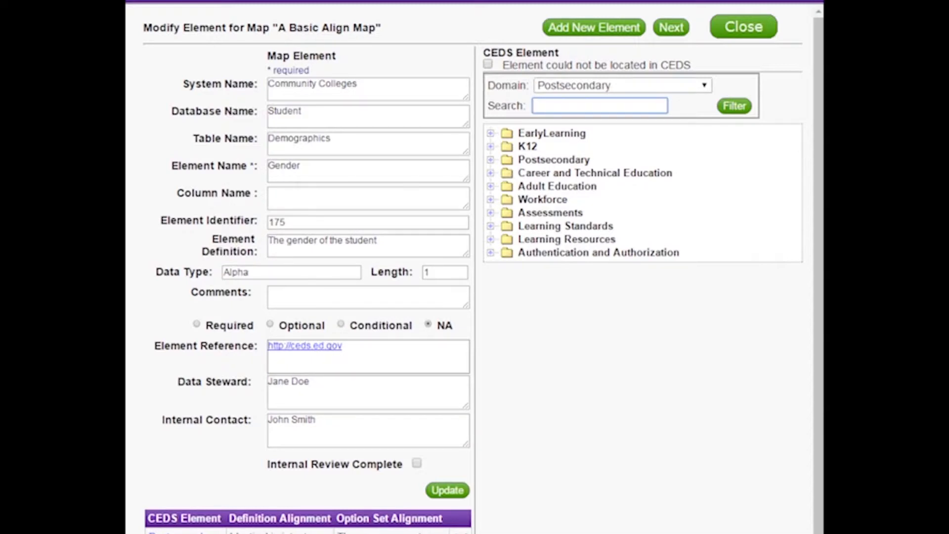
{"action": "type", "text": "male"}
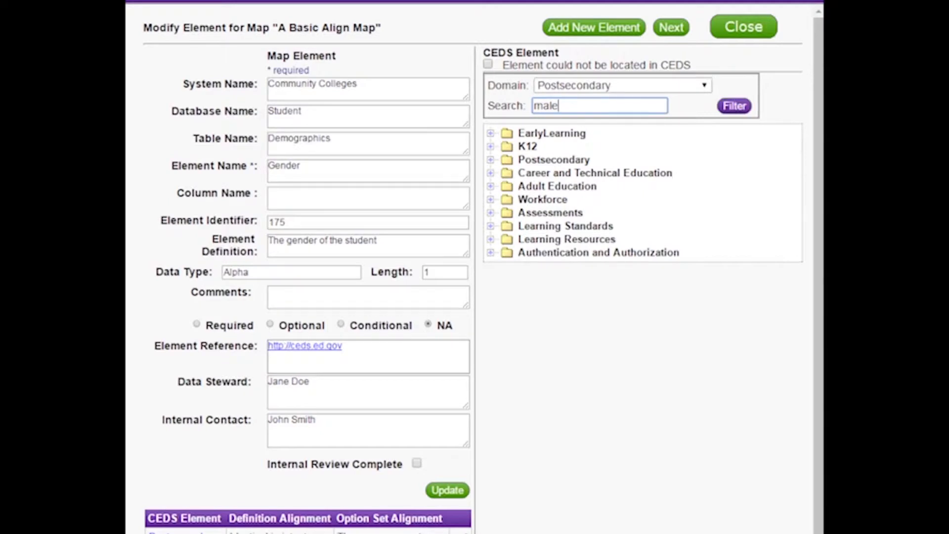
{"action": "left_click", "coordinate": [734, 106]}
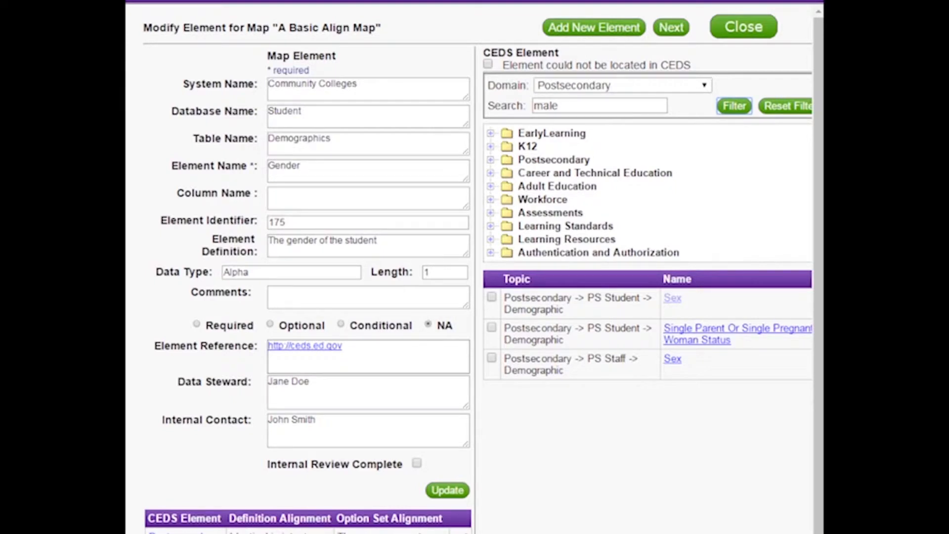
Review the element details of Sex under Postsecondary -> PS Student -> Demographic, and close them.
{"action": "left_click", "coordinate": [672, 297]}
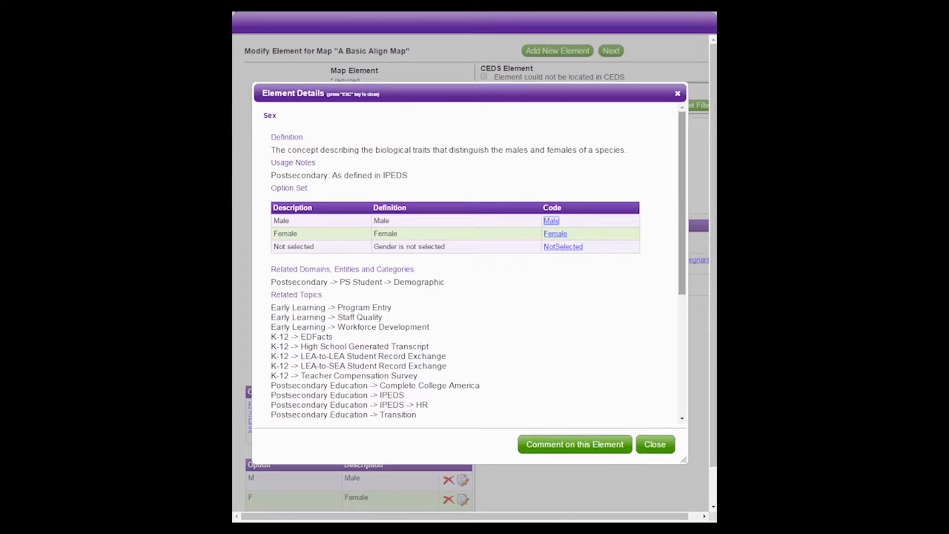
{"action": "mouse_move", "coordinate": [682, 203]}
{"action": "left_mouse_down"}
{"action": "mouse_move", "coordinate": [682, 308]}
{"action": "mouse_move", "coordinate": [682, 203]}
{"action": "left_mouse_up"}
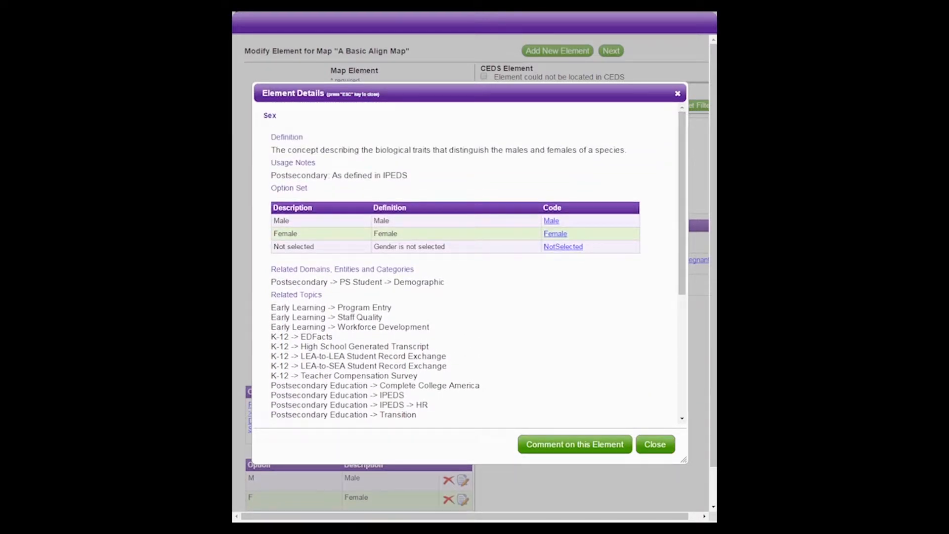
{"action": "left_click", "coordinate": [655, 443]}
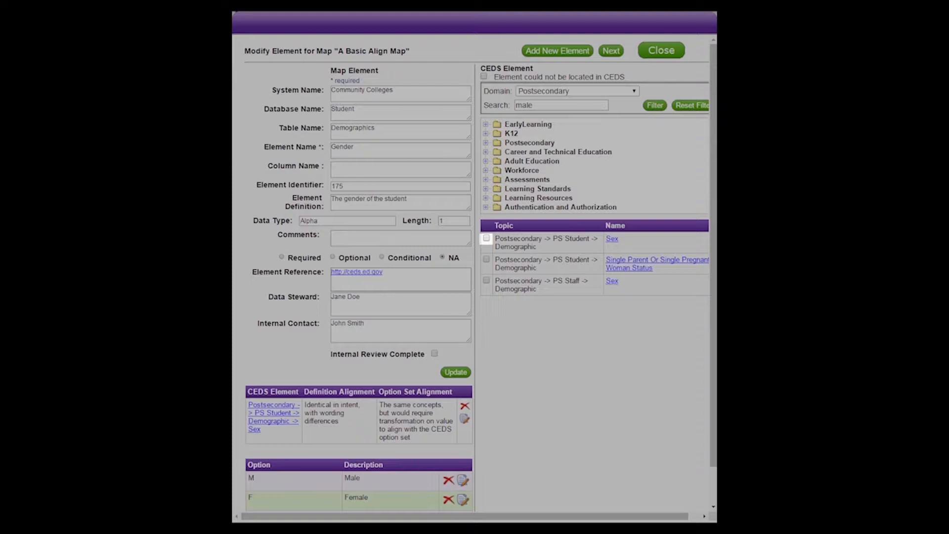
Align Gender with the PS Student Sex element as identical in intent with wording differences, with same-concept option sets requiring transformation on value.
{"action": "left_click", "coordinate": [486, 239]}
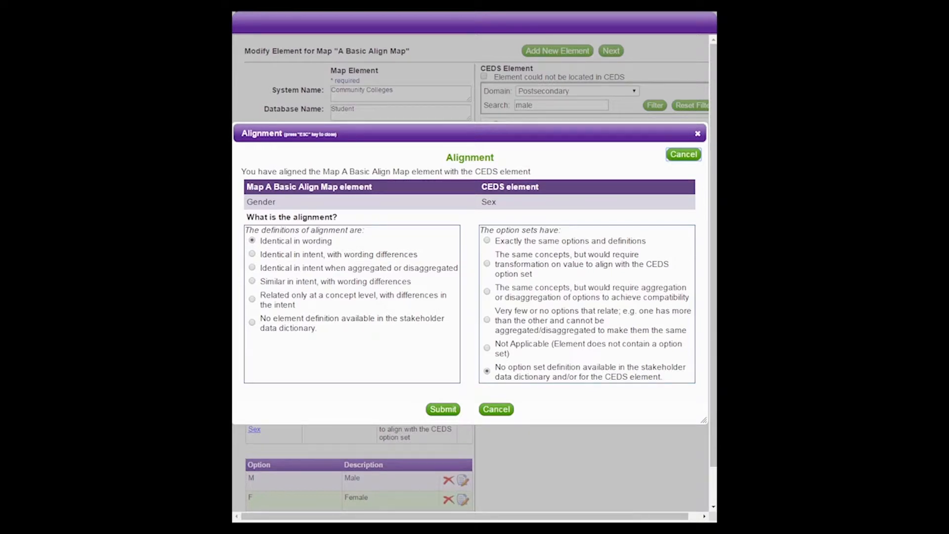
{"action": "left_click", "coordinate": [252, 254]}
{"action": "left_click", "coordinate": [487, 263]}
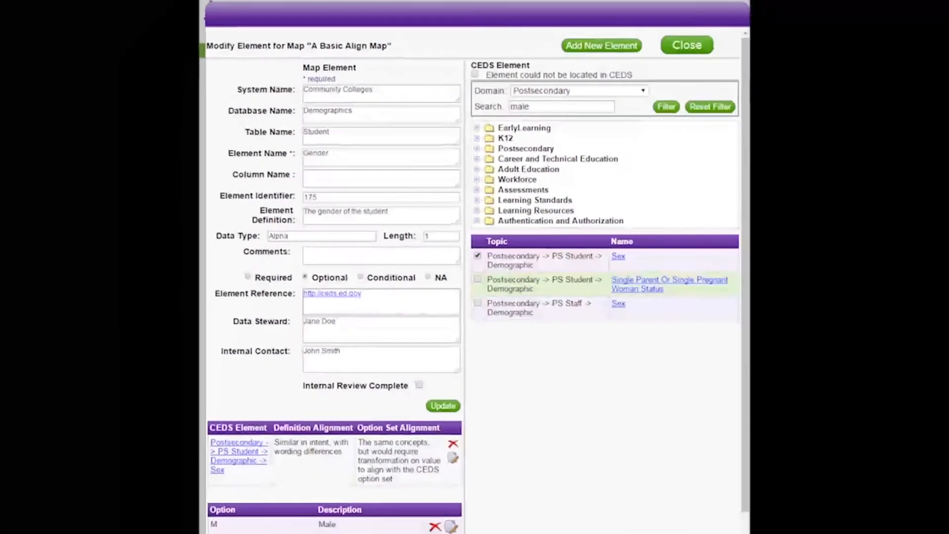
Browse the CEDS tree to the Postsecondary PS Institution Directory, view the Name of Institution details and select that element.
{"action": "left_click", "coordinate": [540, 161]}
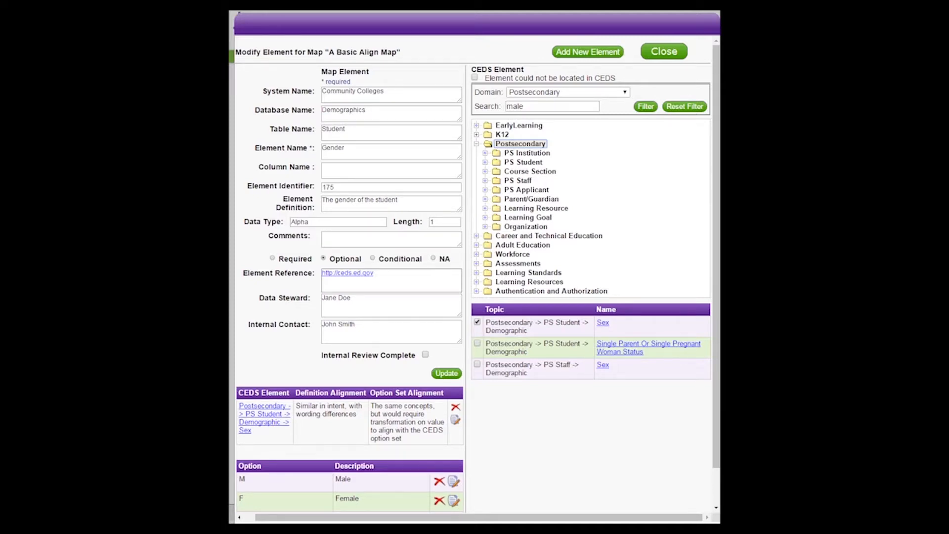
{"action": "left_click", "coordinate": [485, 153]}
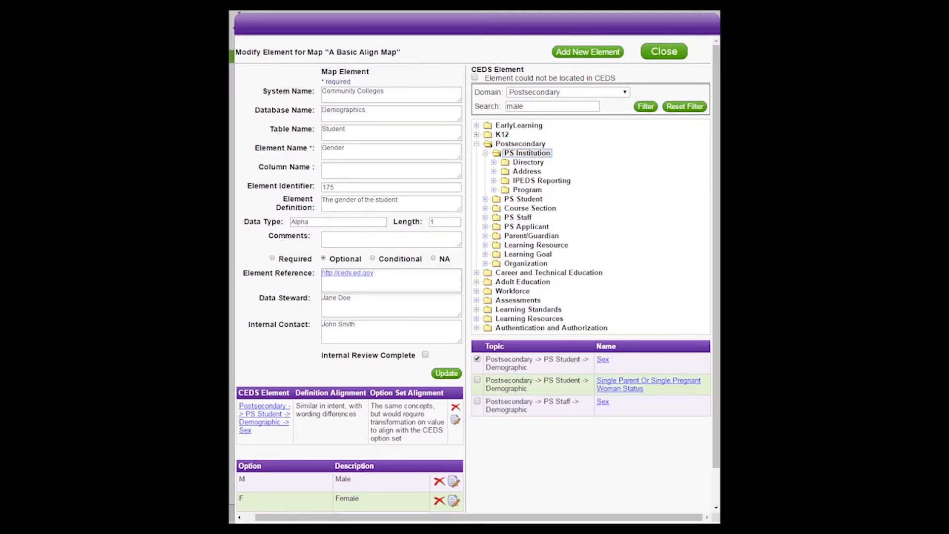
{"action": "left_click", "coordinate": [494, 162]}
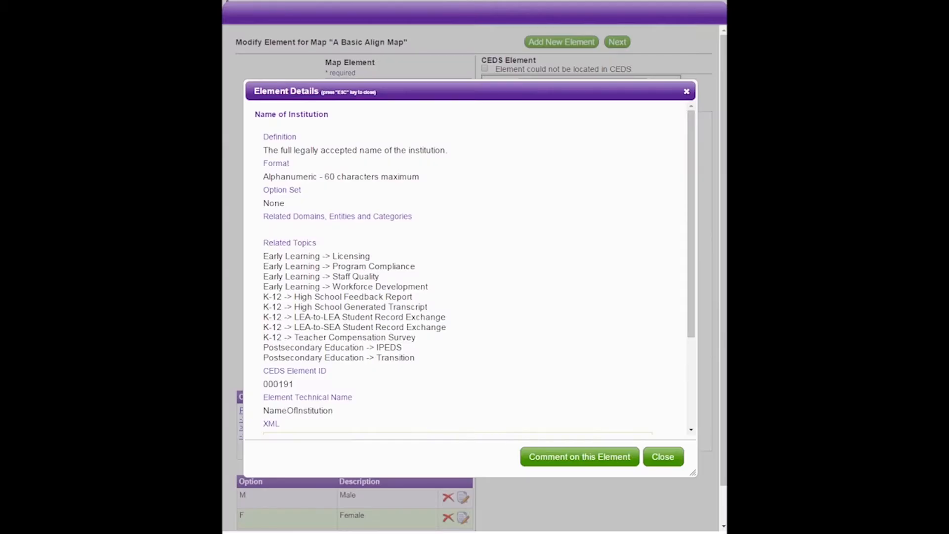
{"action": "left_click", "coordinate": [662, 456]}
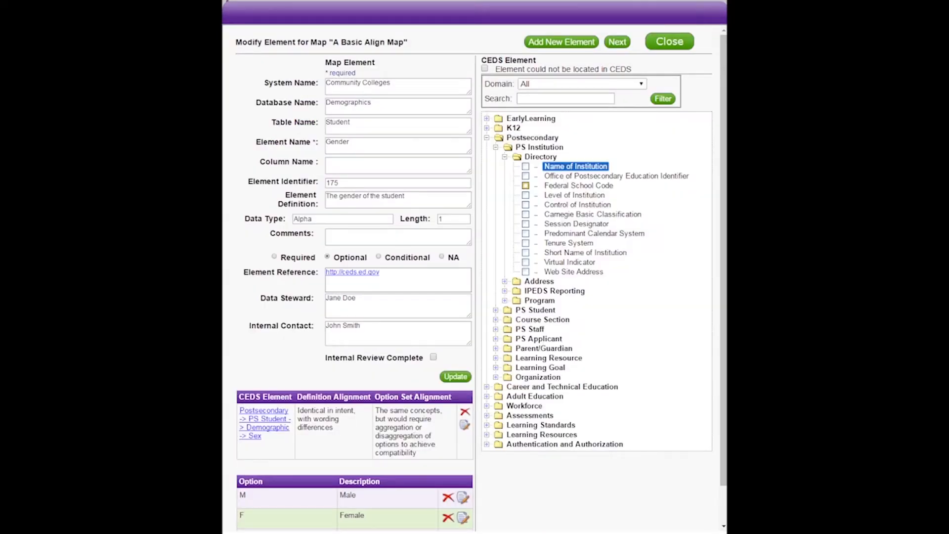
{"action": "left_click", "coordinate": [525, 167]}
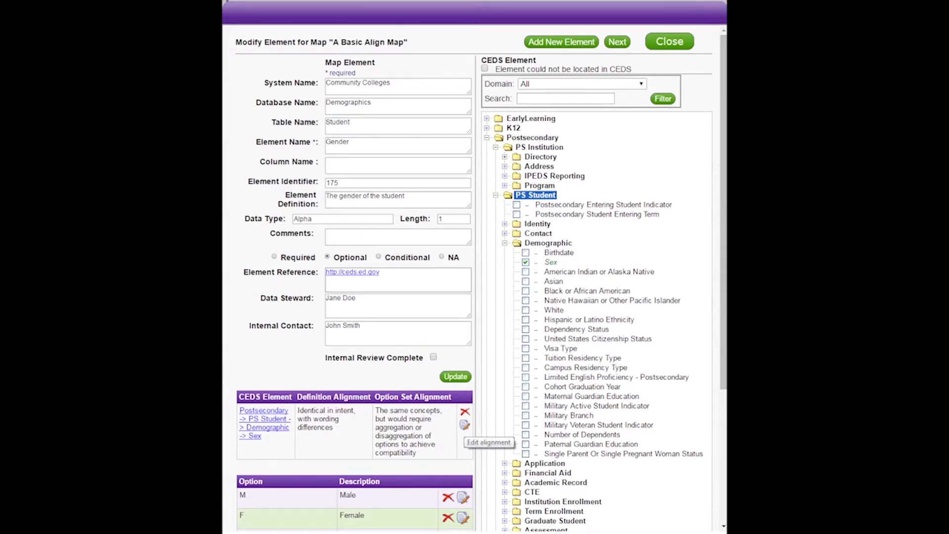
Open Gender's existing alignment with the PS Student Sex element for editing.
{"action": "left_click", "coordinate": [465, 425]}
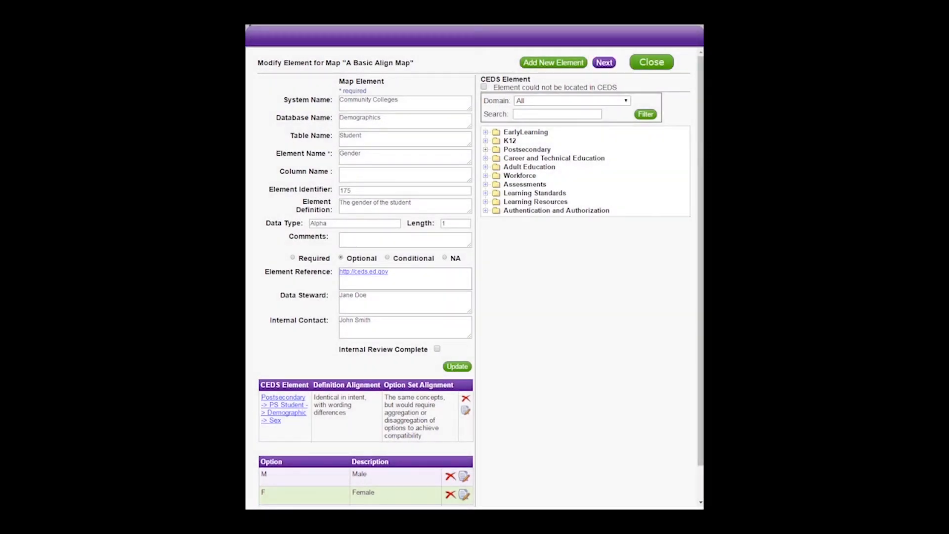
Move on to the map's Age element and back to Gender, and start adding a new element.
{"action": "left_click", "coordinate": [604, 63]}
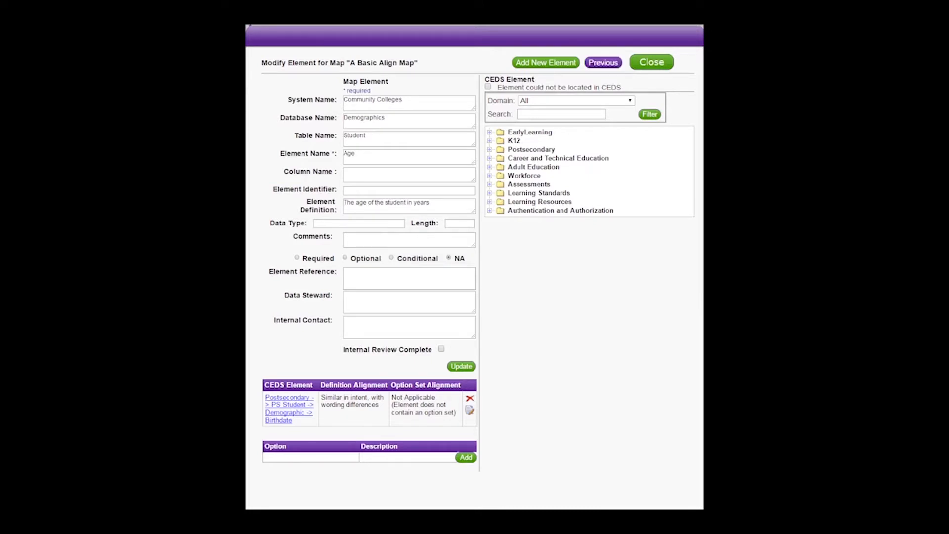
{"action": "left_click", "coordinate": [603, 63]}
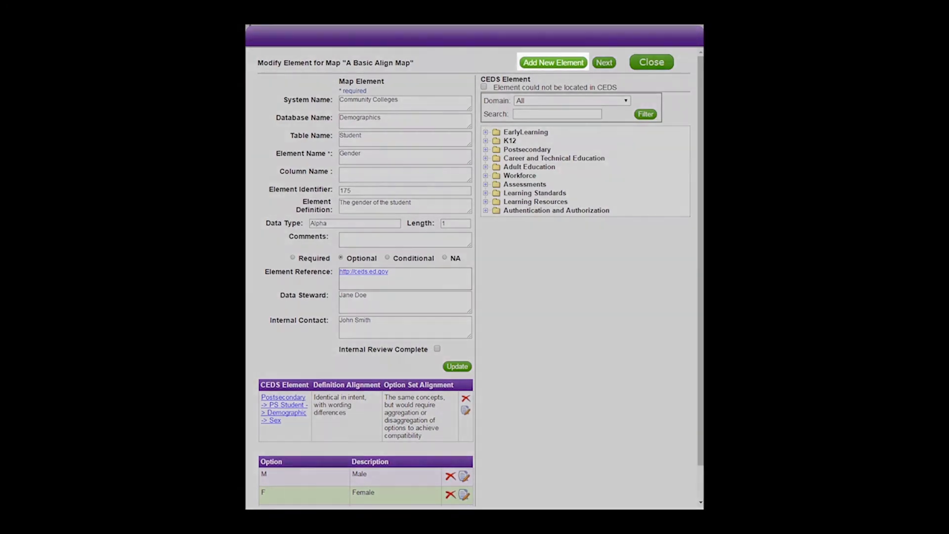
{"action": "left_click", "coordinate": [553, 62]}
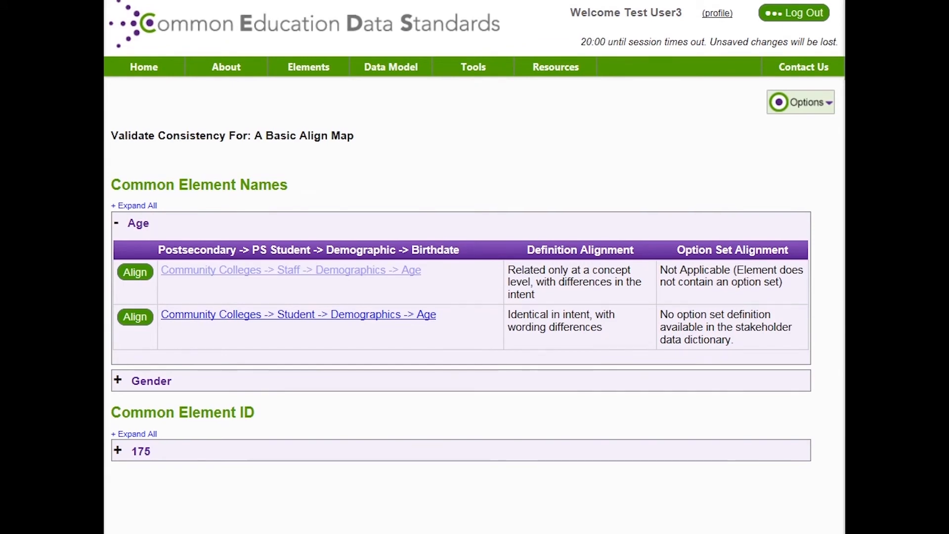
View the details of the Staff Age element in the consistency validation and open its alignment.
{"action": "left_click", "coordinate": [290, 268]}
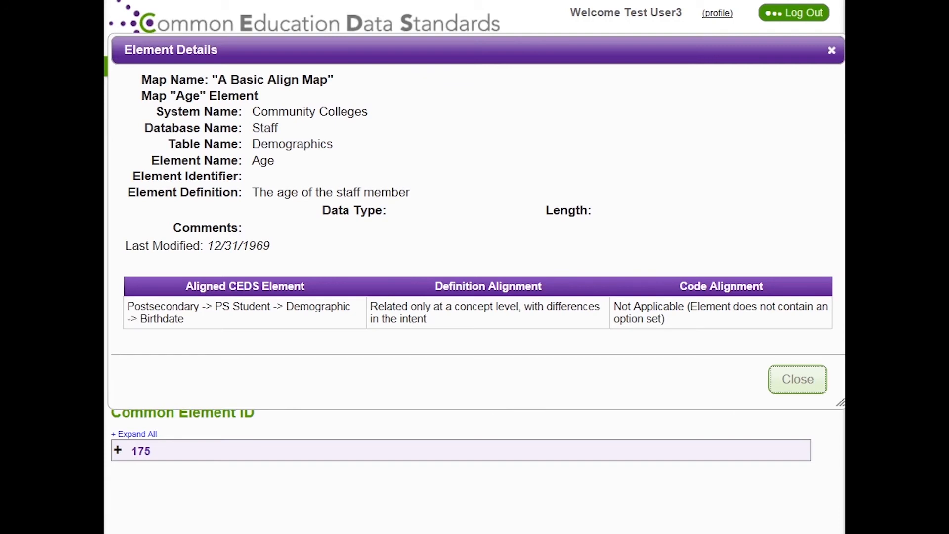
{"action": "left_click", "coordinate": [797, 379]}
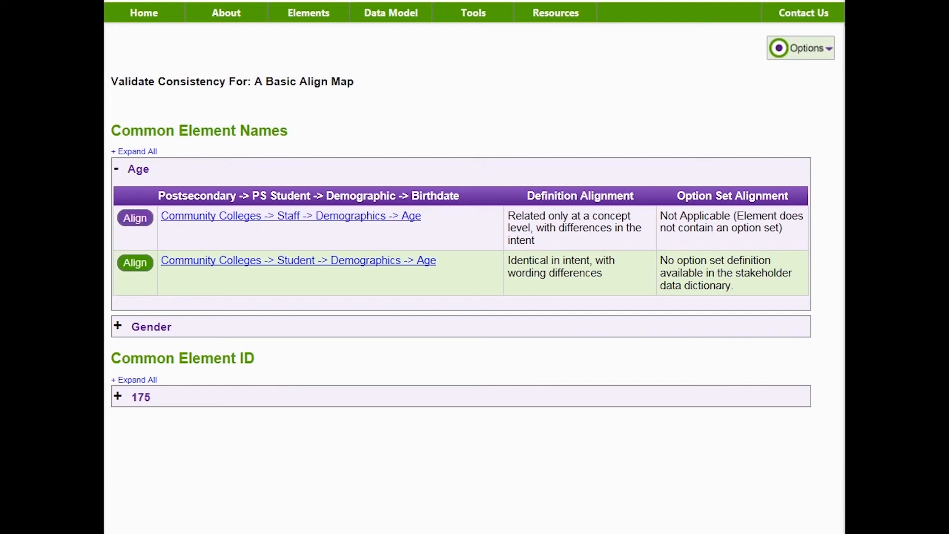
{"action": "left_click", "coordinate": [135, 218]}
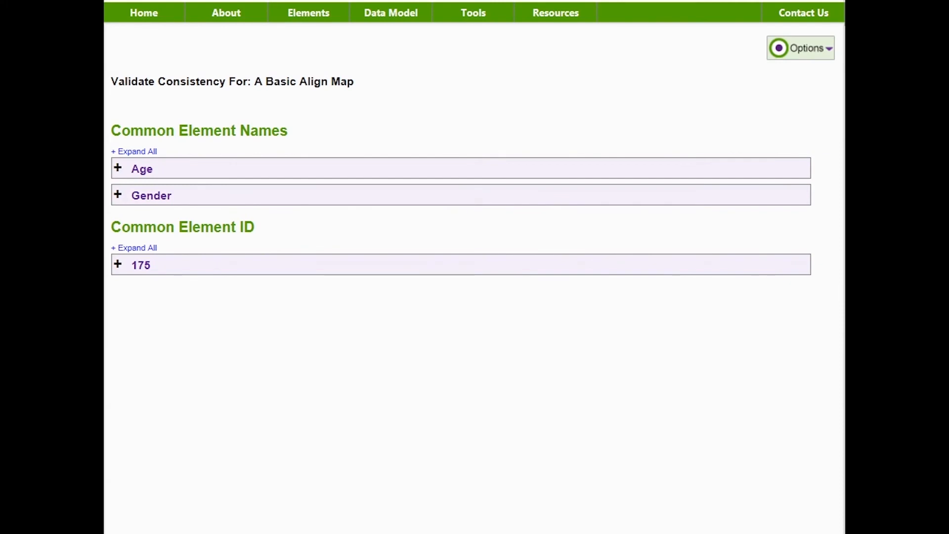
Expand common element ID 175 to compare the alignments of the elements sharing it.
{"action": "left_click", "coordinate": [118, 264]}
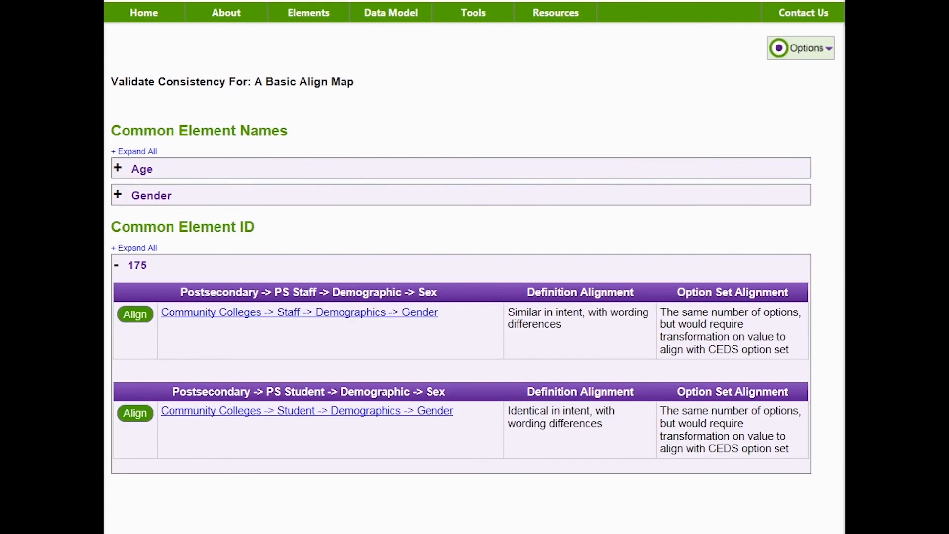